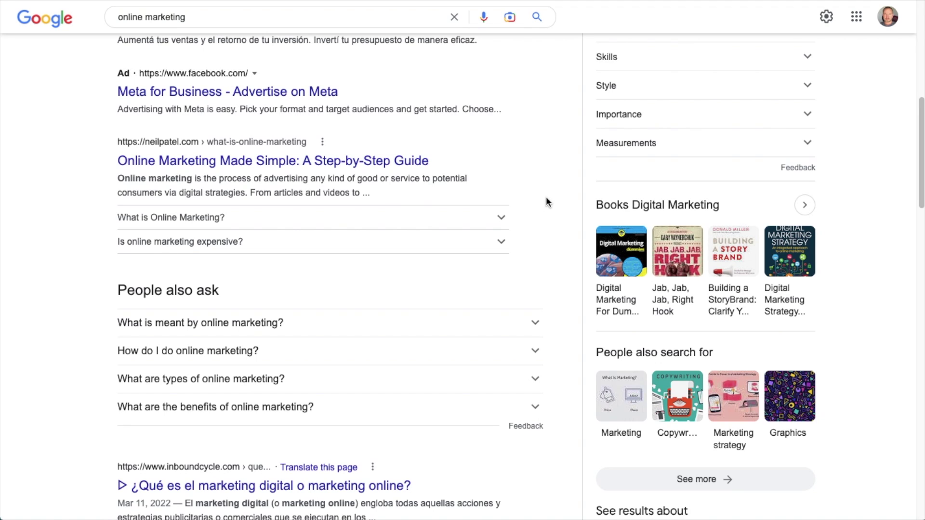
pyautogui.scroll(-1, 547, 202)
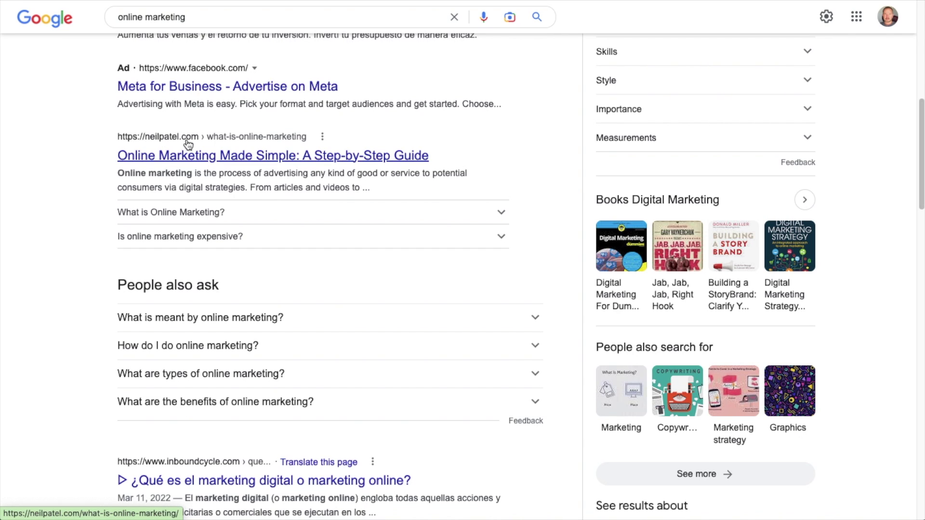
pyautogui.scroll(2, 252, 184)
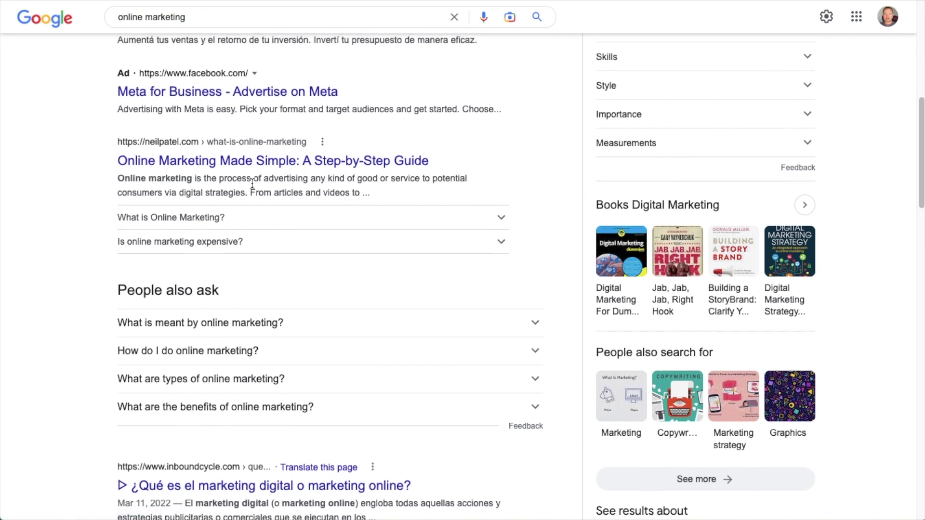
pyautogui.scroll(1, 252, 184)
pyautogui.scroll(1, 255, 178)
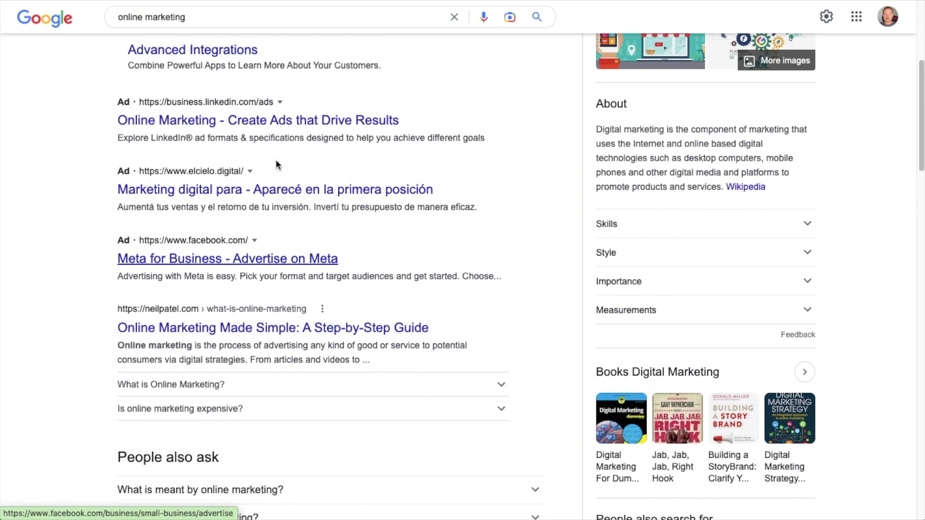
pyautogui.scroll(-2, 260, 172)
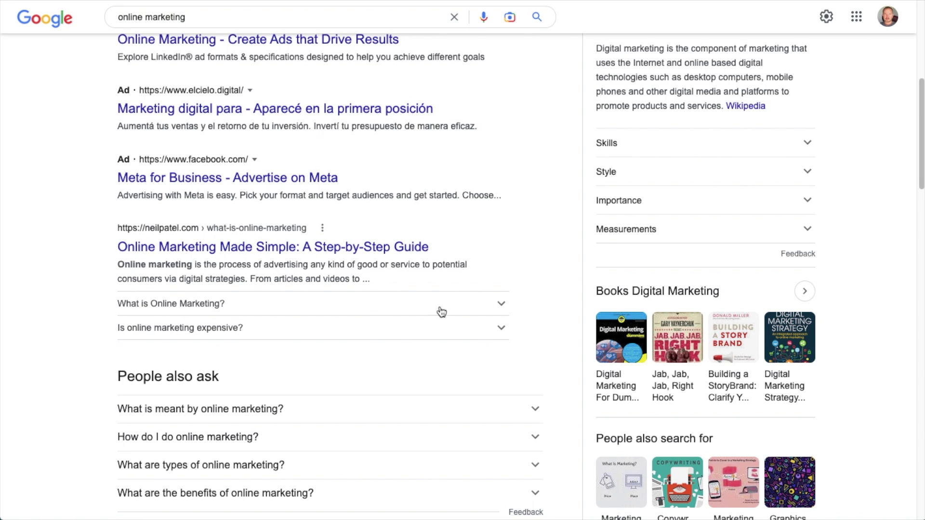
pyautogui.click(502, 309)
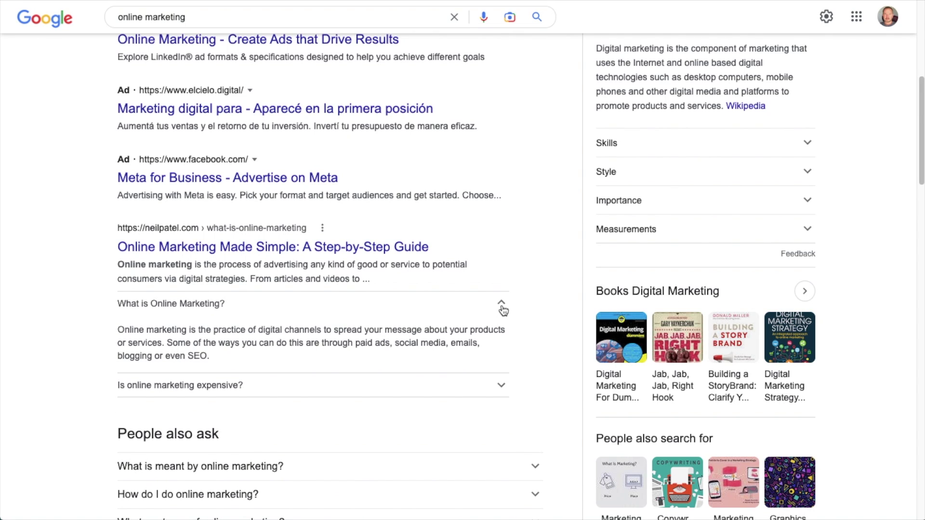
pyautogui.click(501, 387)
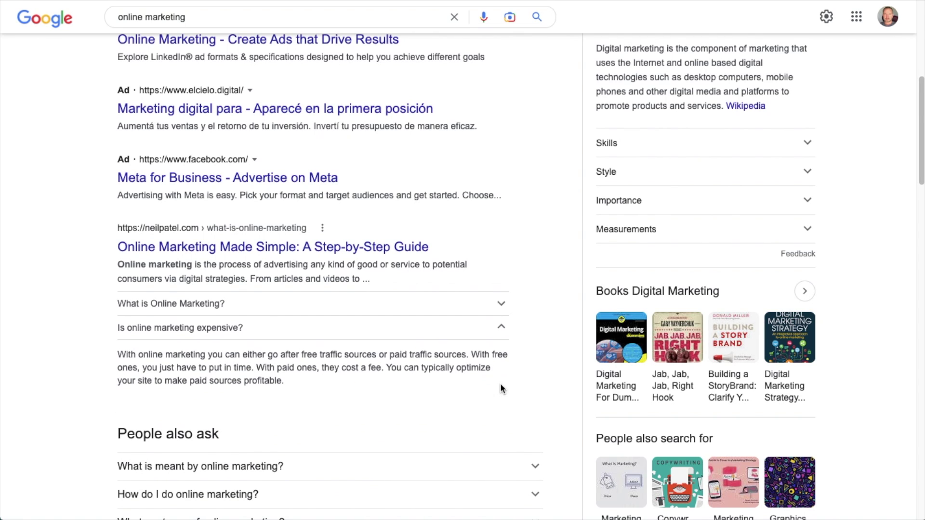
pyautogui.click(503, 309)
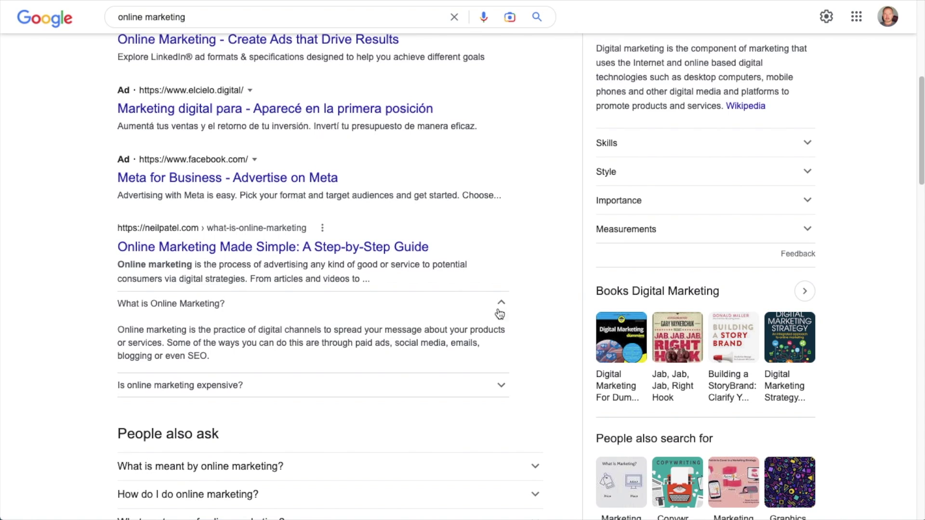
pyautogui.click(502, 303)
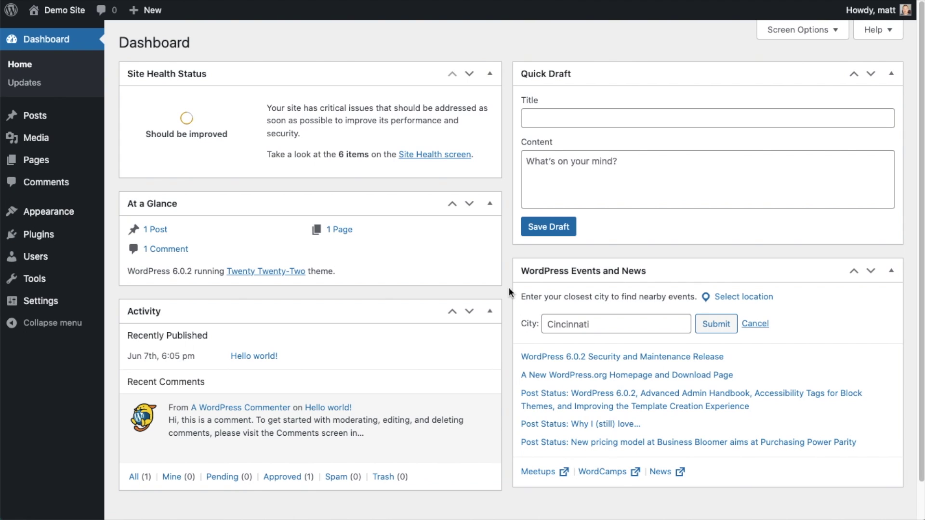
# Check the installed plugins list (empty), then go to the Add New plugins page
pyautogui.click(38, 236)
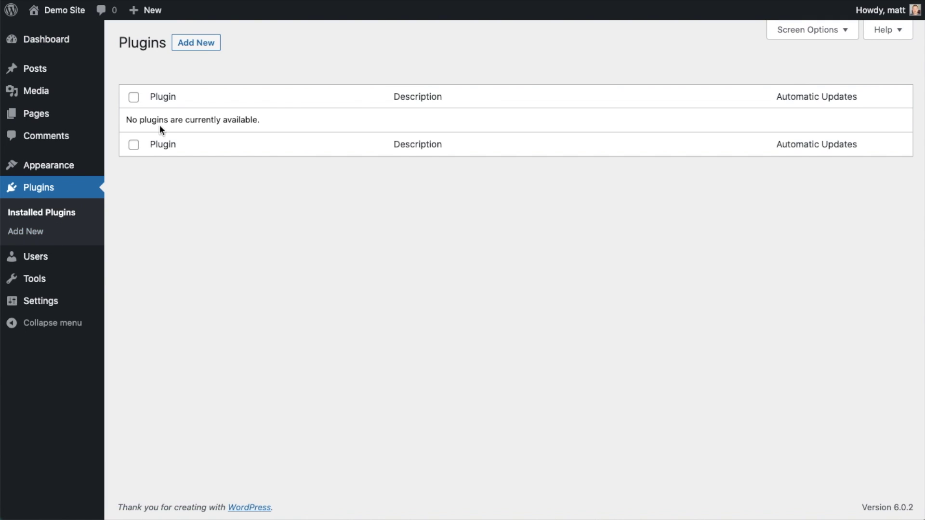
pyautogui.click(201, 47)
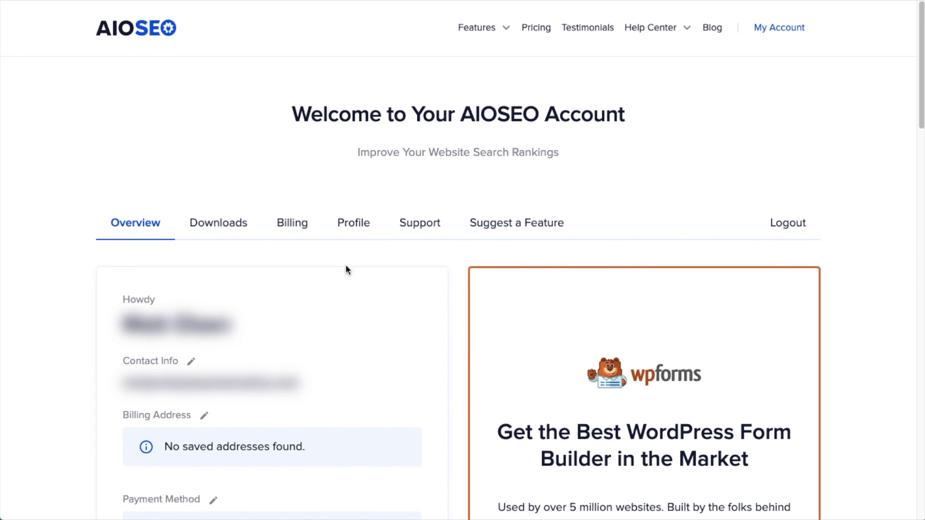
# Download the AIOSEO Pro zip from the AIOSEO account's Downloads tab
pyautogui.click(232, 224)
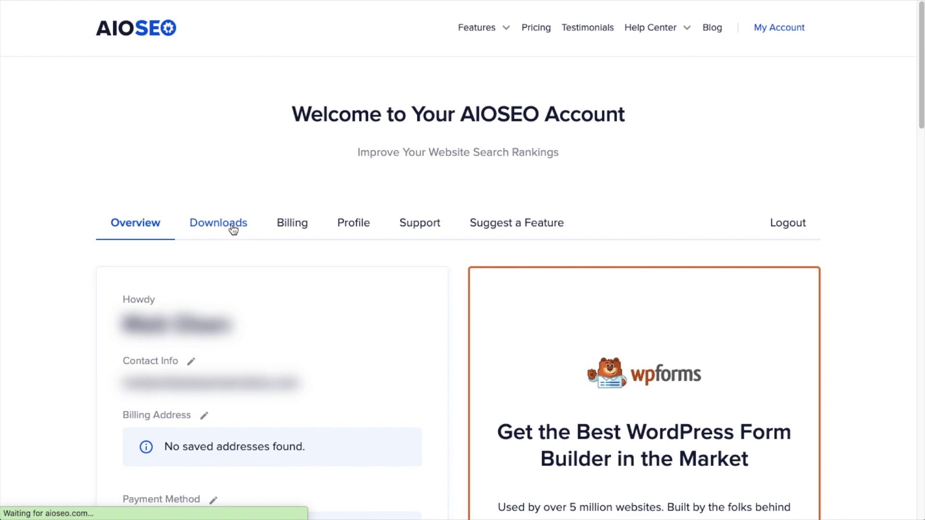
pyautogui.click(704, 309)
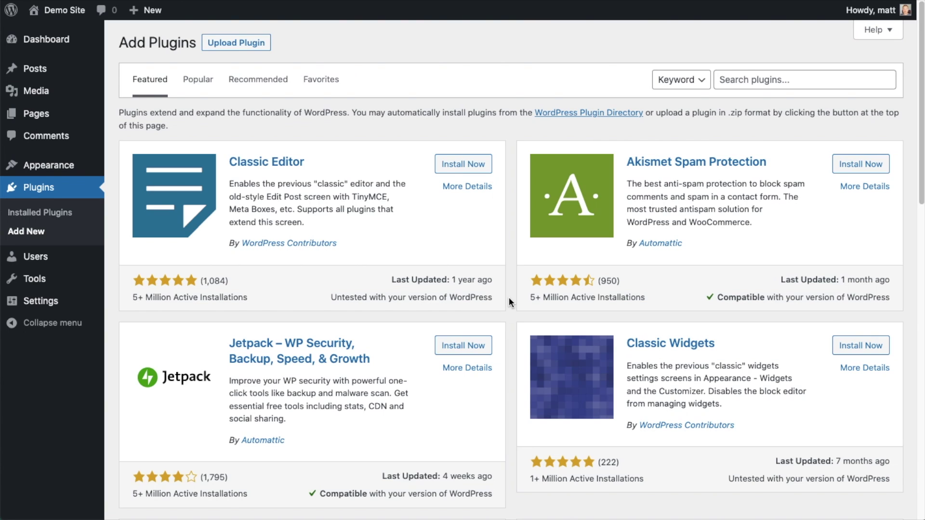
# Upload aioseo-pro-v4.2.4.2.zip as a plugin, install it, and activate it
pyautogui.click(247, 42)
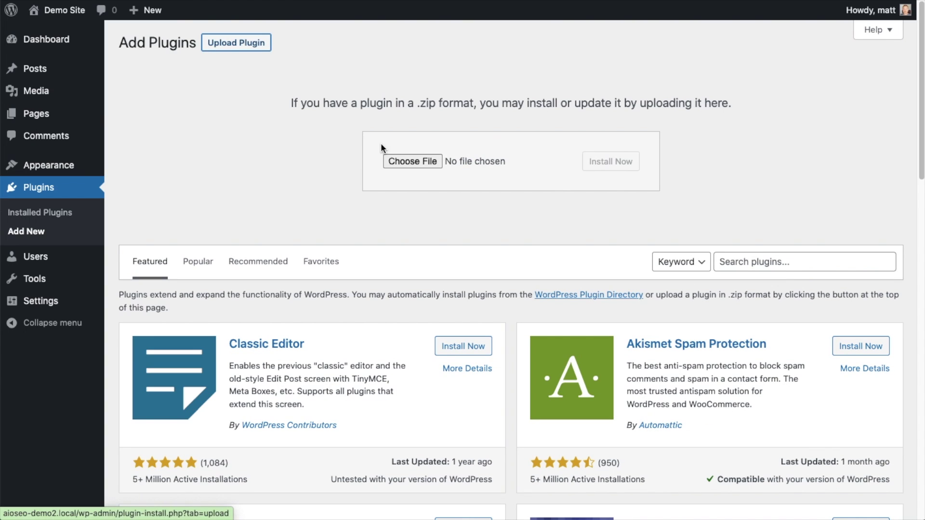
pyautogui.click(413, 162)
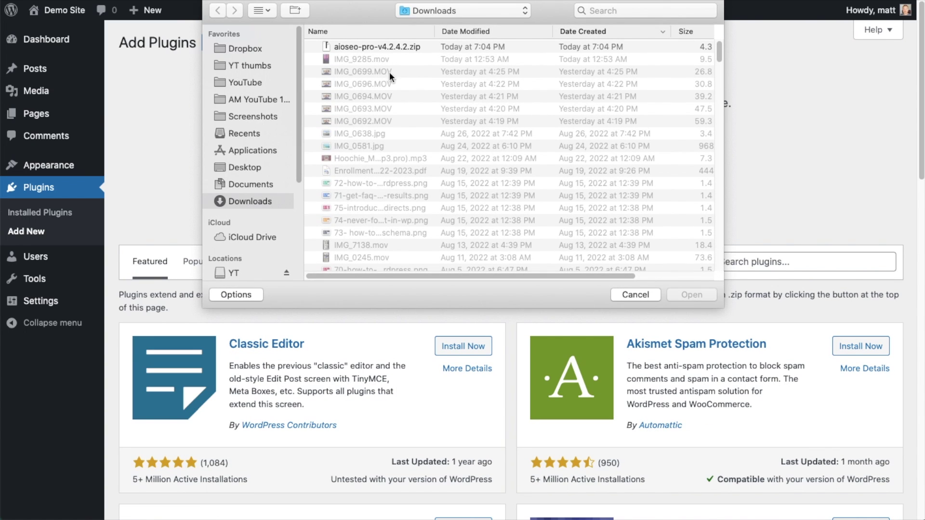
pyautogui.doubleClick(371, 47)
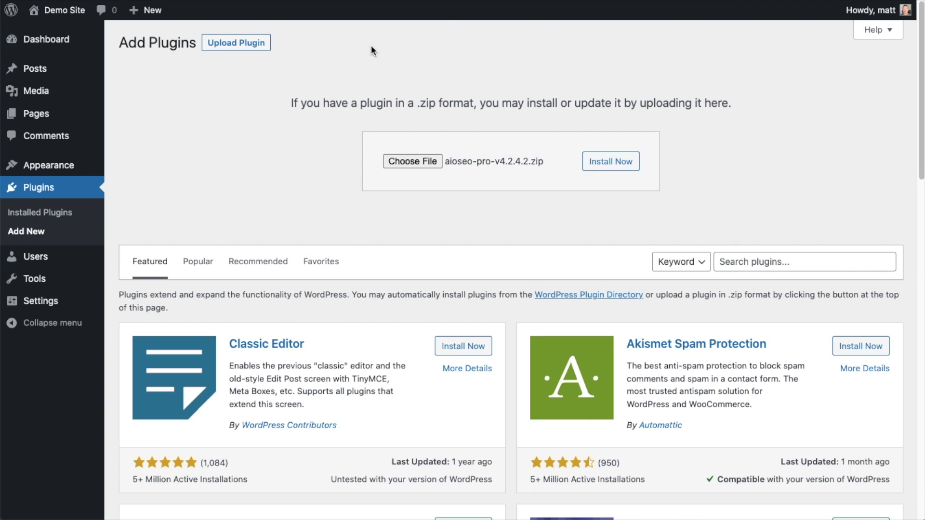
pyautogui.click(599, 166)
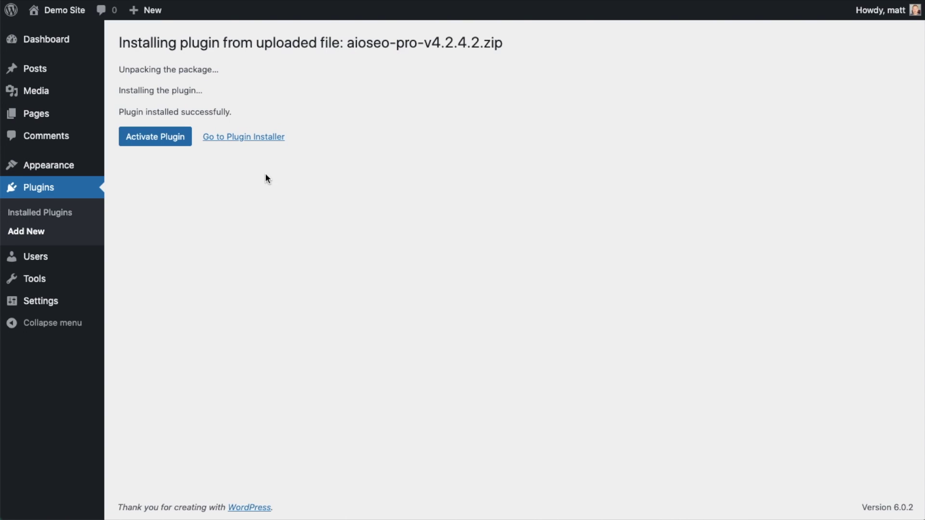
pyautogui.click(150, 136)
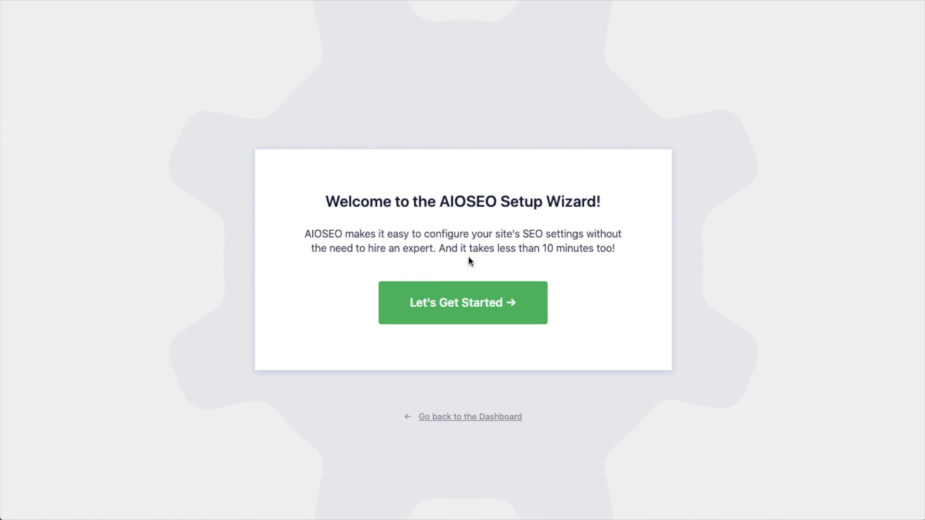
# Skip the AIOSEO Setup Wizard and follow the 'A valid license key is required' link
pyautogui.click(469, 423)
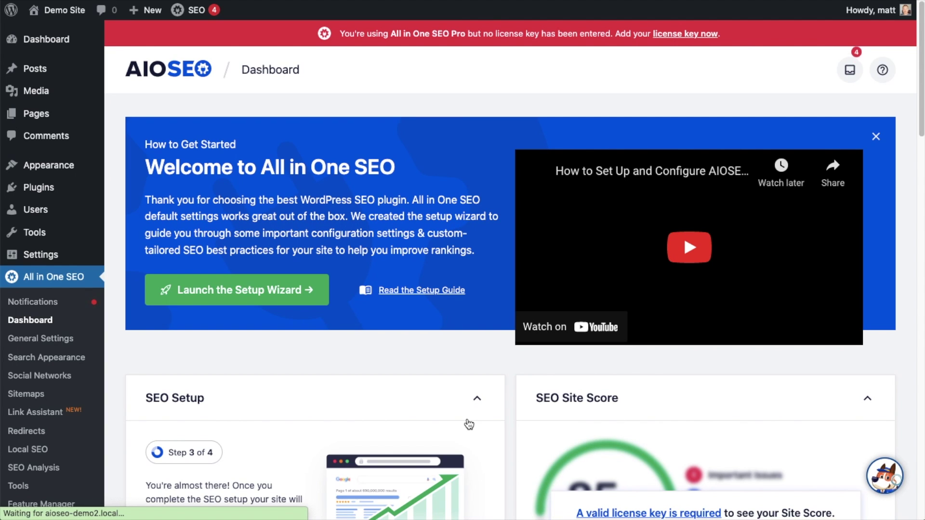
pyautogui.scroll(-2, 511, 247)
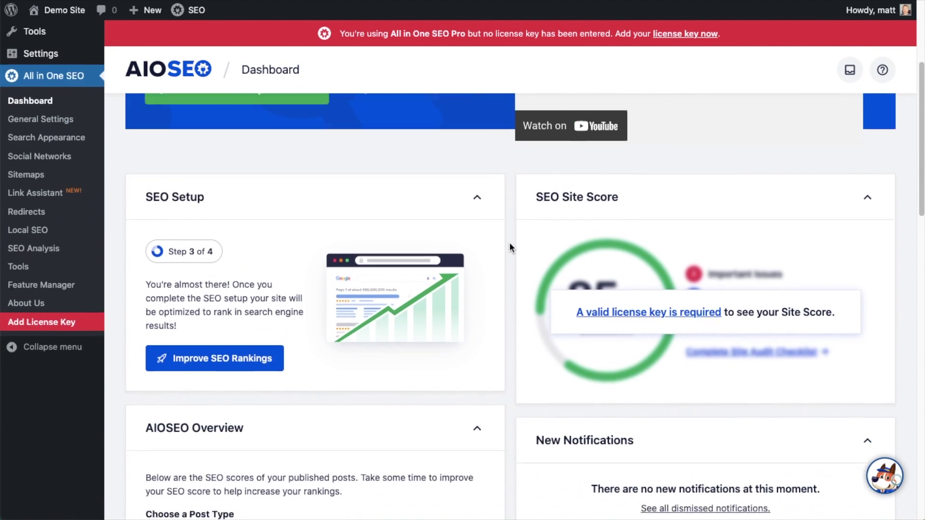
pyautogui.scroll(-3, 510, 248)
pyautogui.click(636, 189)
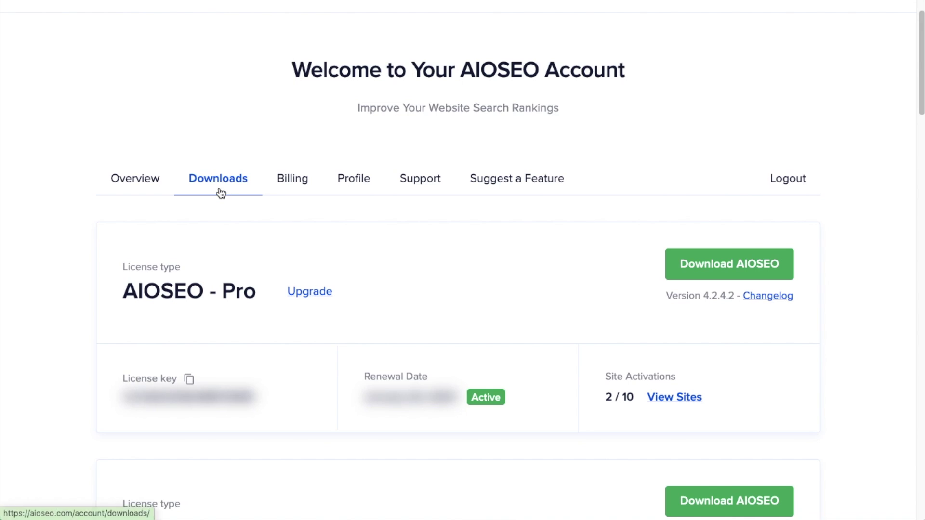
# Copy the AIOSEO Pro license key from the account's Downloads tab
pyautogui.click(188, 381)
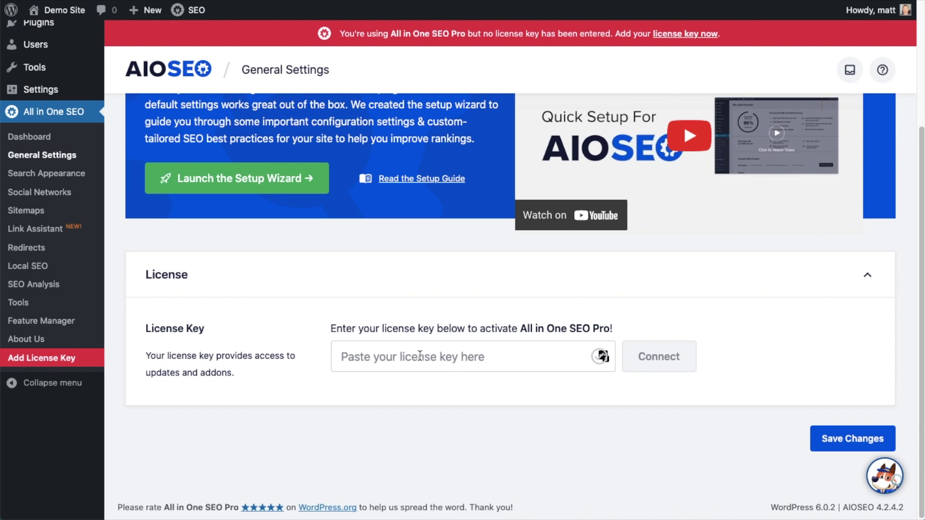
# Paste the license key, connect it, save the settings, and return to the WordPress Dashboard
pyautogui.click(418, 356)
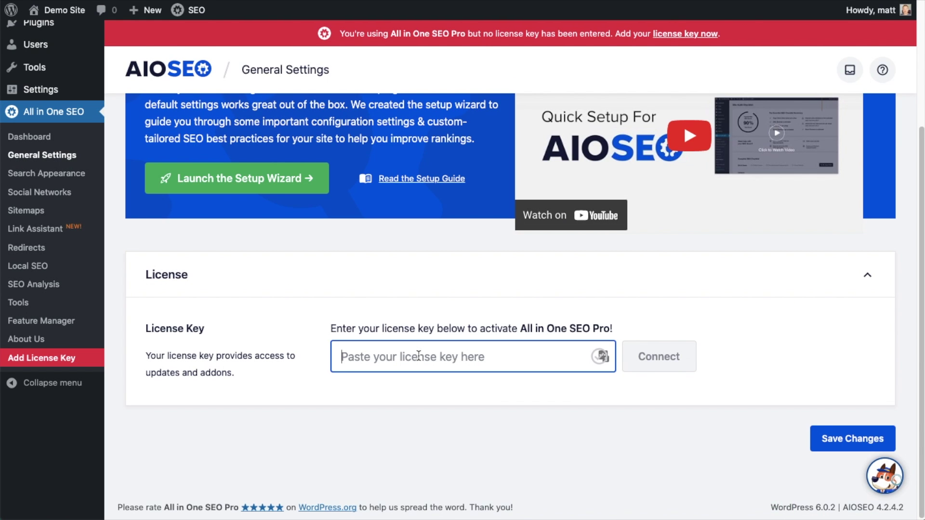
pyautogui.hotkey('ctrl', 'v')
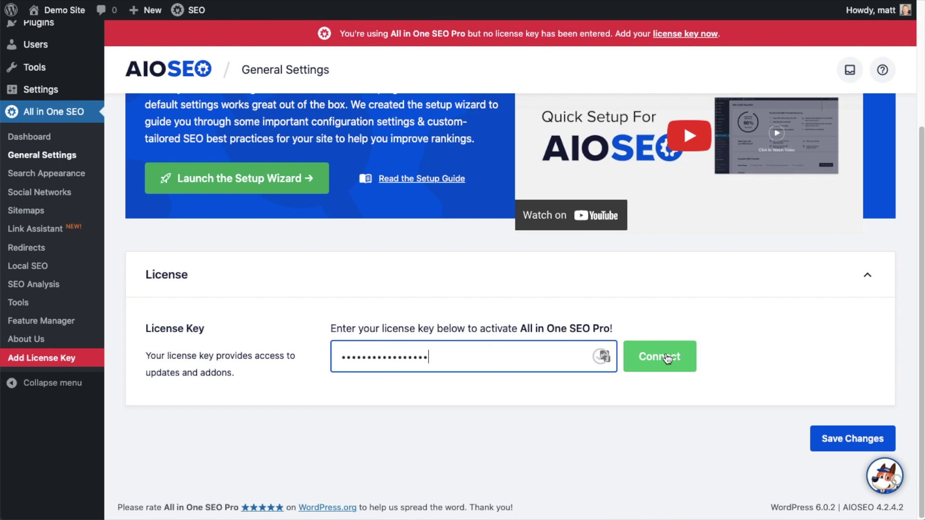
pyautogui.click(665, 357)
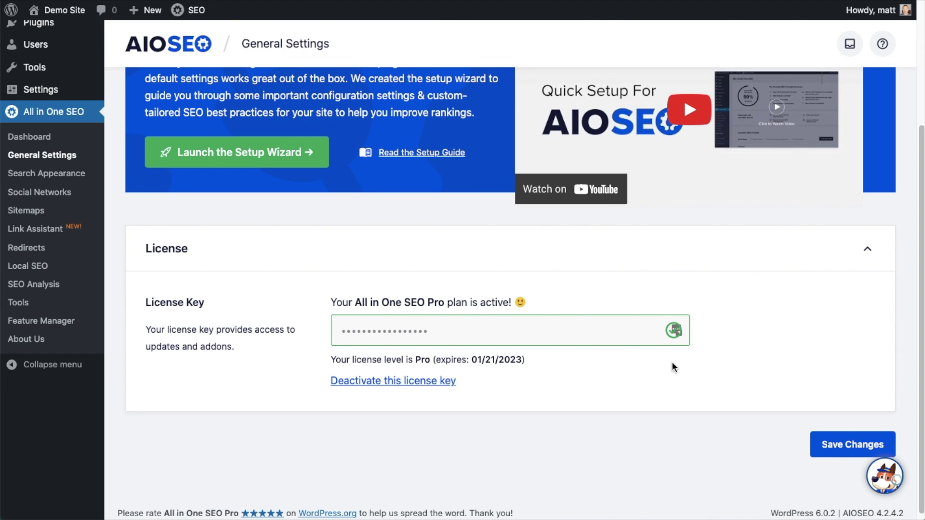
pyautogui.click(856, 445)
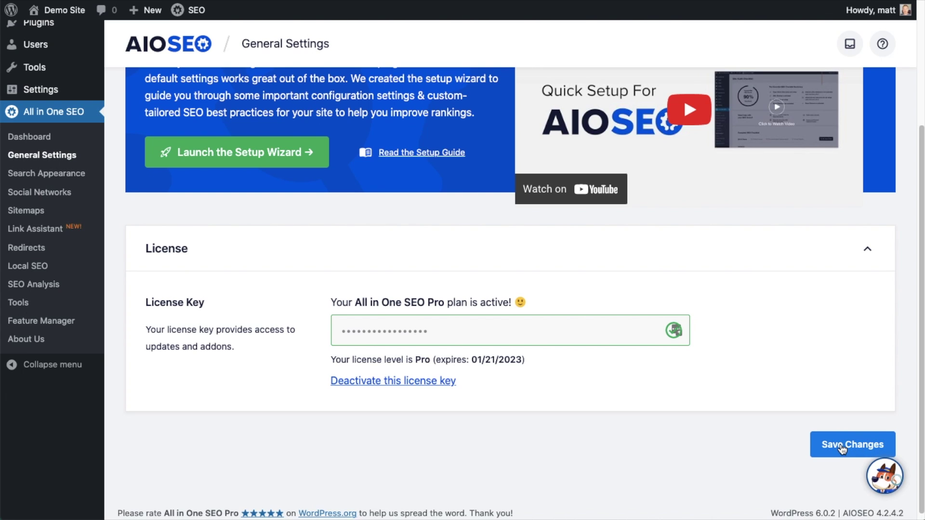
pyautogui.scroll(5, 841, 449)
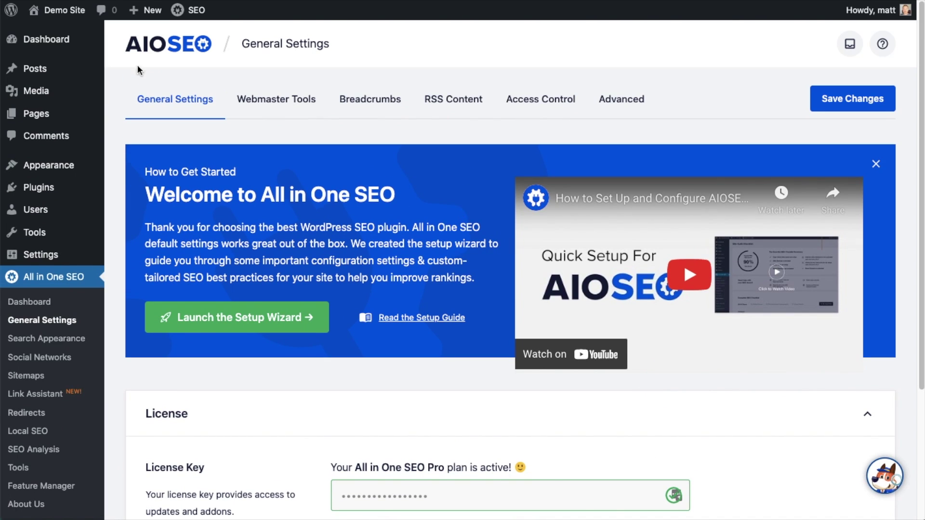
pyautogui.click(53, 47)
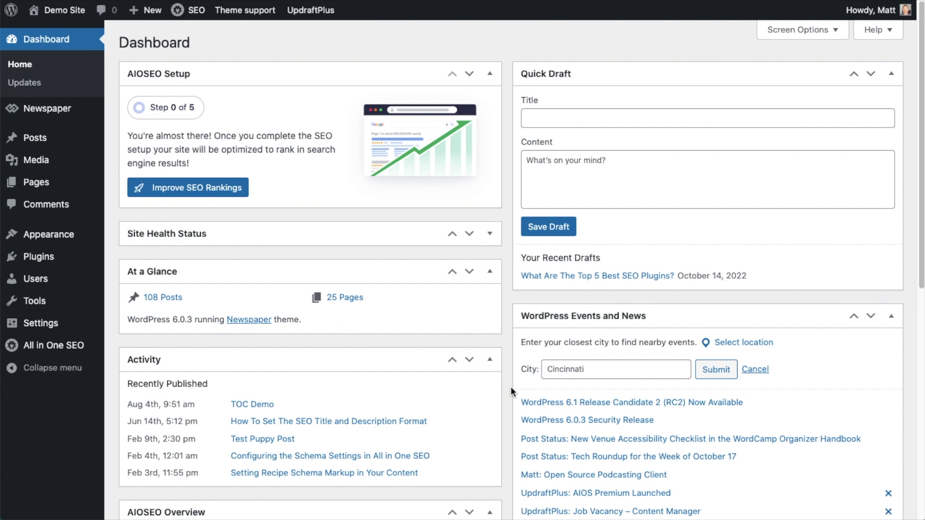
# Open 'How To Set The SEO Title and Description Format' from All Posts in the editor
pyautogui.click(36, 138)
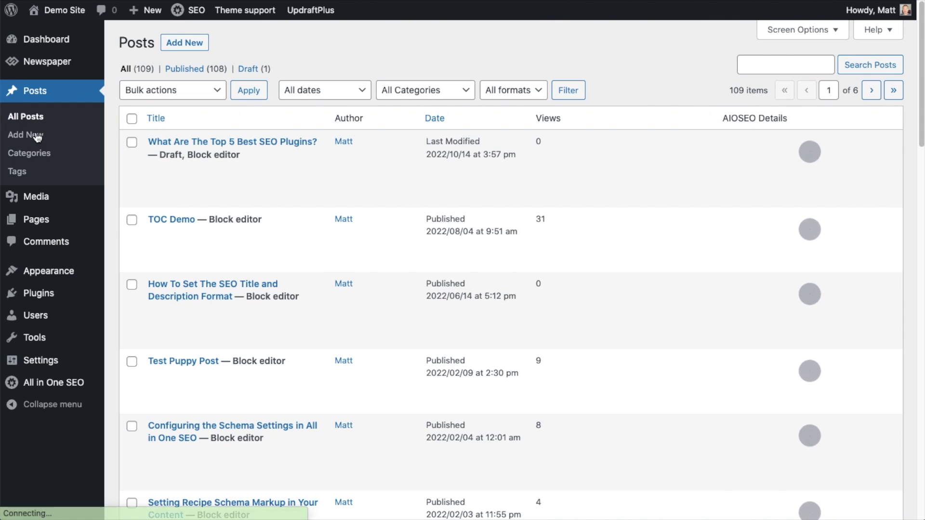
pyautogui.click(190, 371)
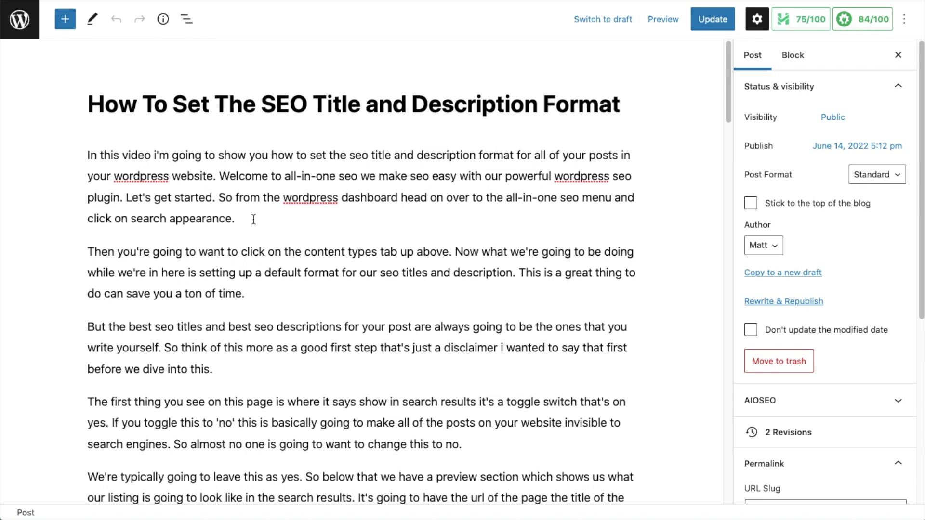
# Insert an AIOSEO - FAQ block, found by searching 'faq', after the first paragraph
pyautogui.click(255, 219)
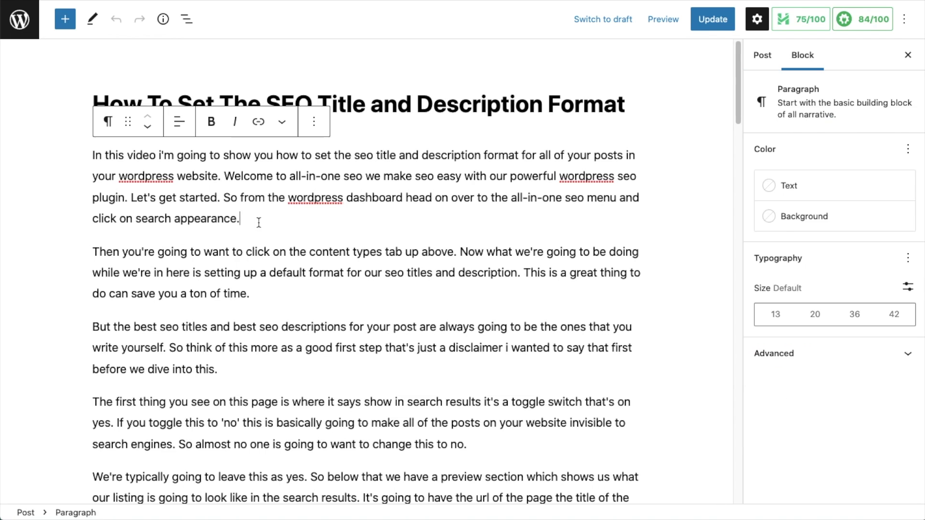
pyautogui.press('Return')
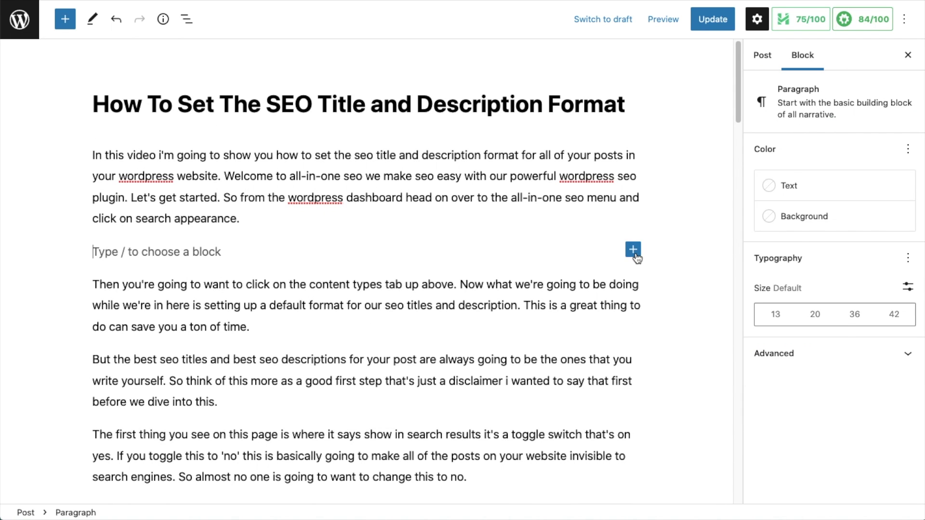
pyautogui.click(633, 250)
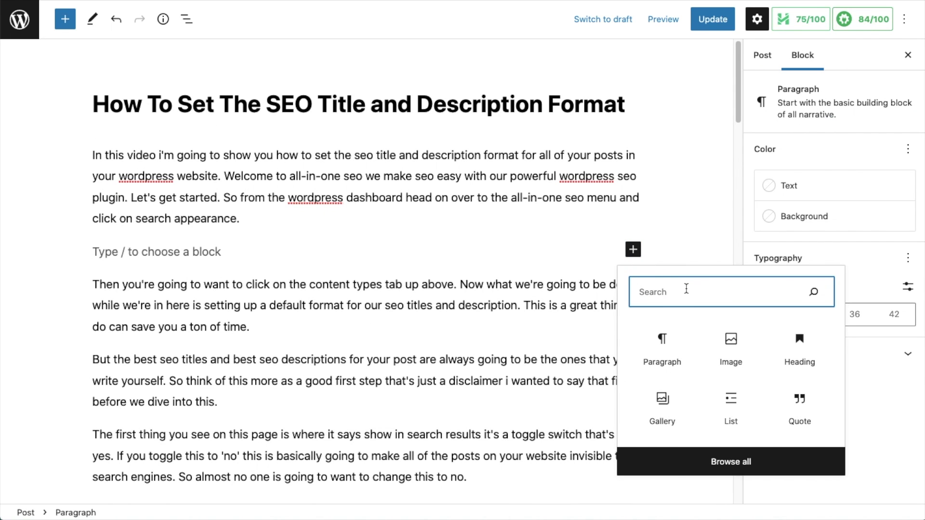
pyautogui.write('faq')
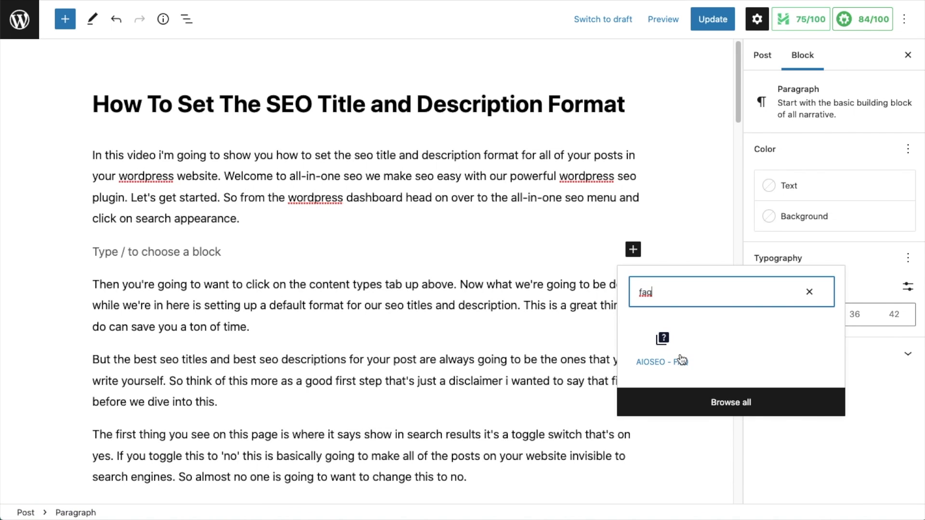
pyautogui.click(664, 343)
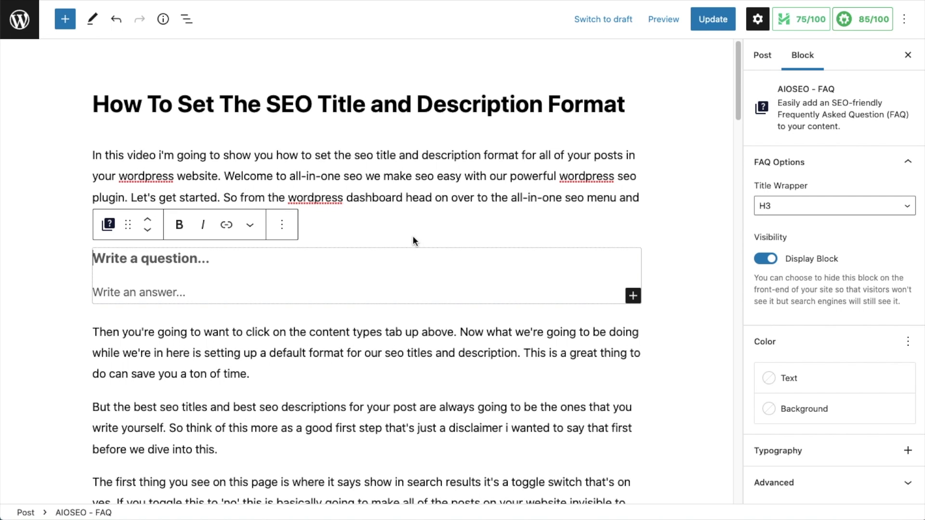
# Insert an AIOSEO - Table of Contents block, found by searching 'table', below the second paragraph
pyautogui.scroll(-5, 413, 239)
pyautogui.click(413, 192)
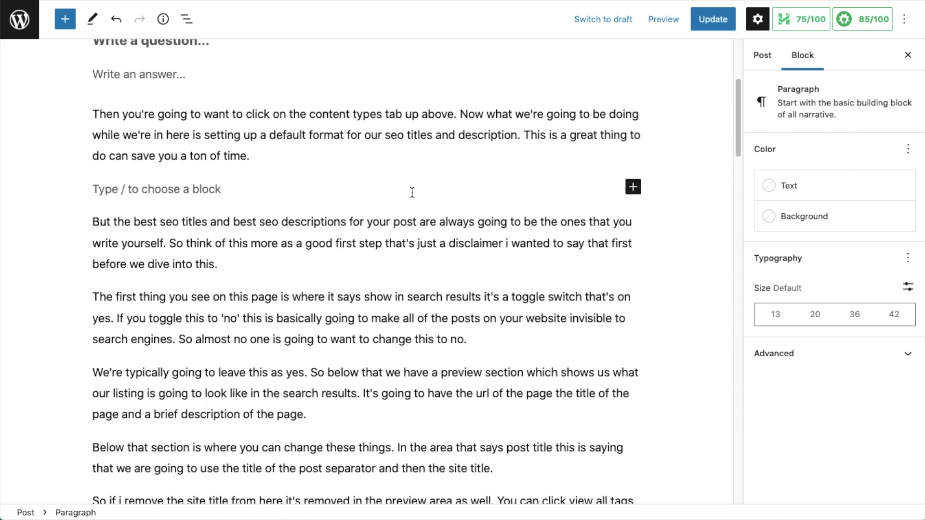
pyautogui.click(633, 187)
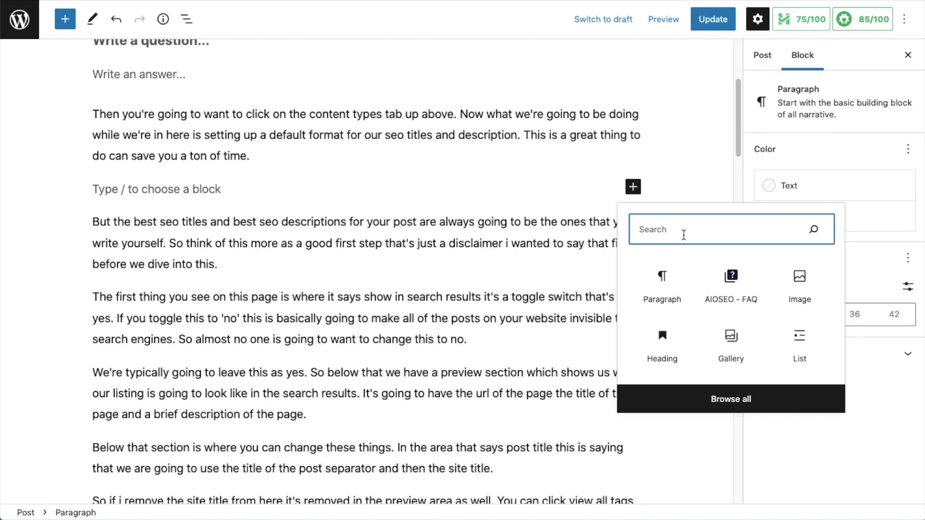
pyautogui.write('ta')
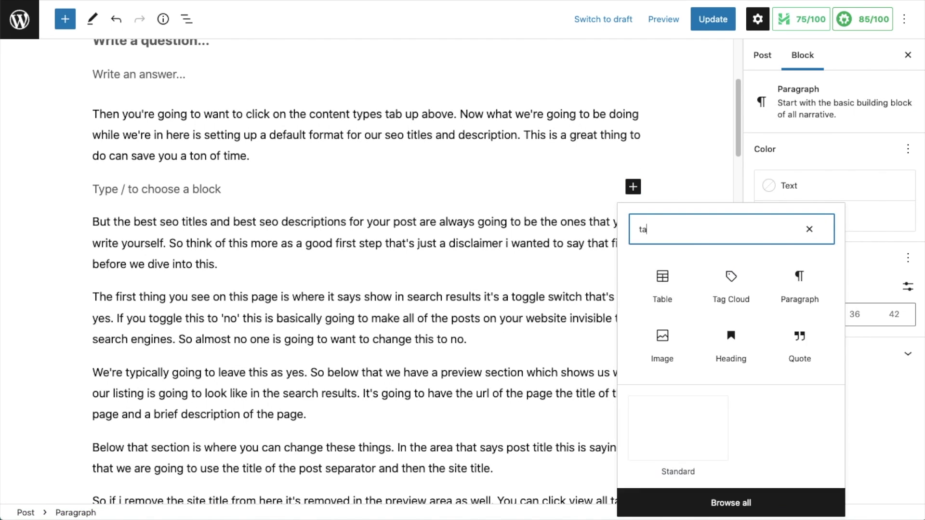
pyautogui.write('ble')
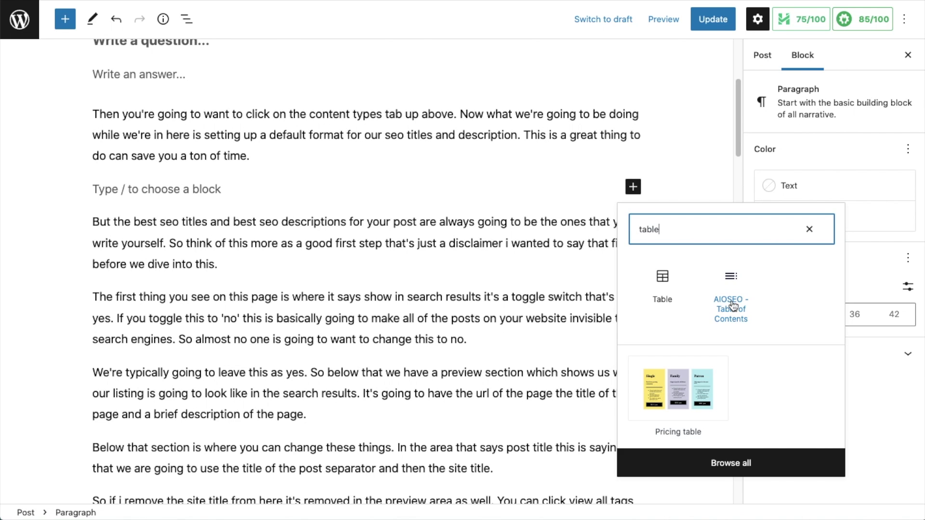
pyautogui.click(733, 306)
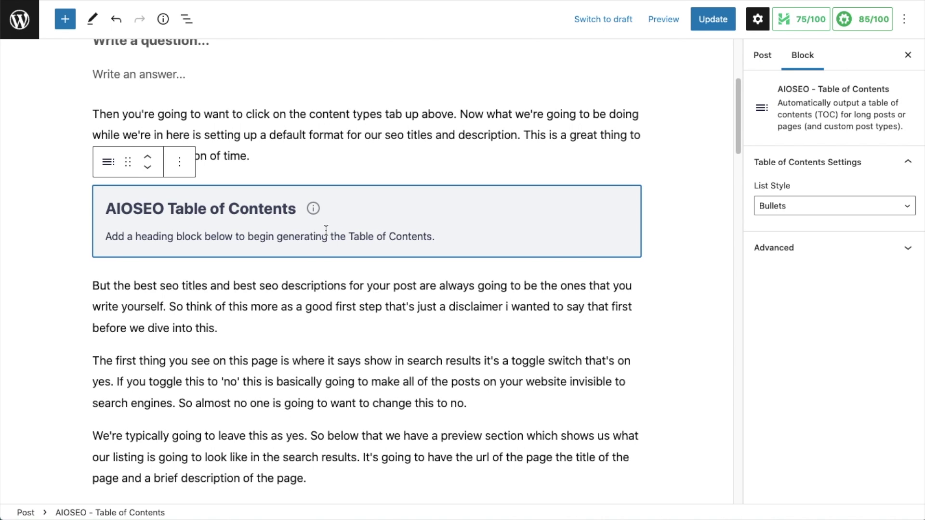
# In AIOSEO Settings below the post, open the Schema tab and launch Generate Schema
pyautogui.scroll(-3, 326, 230)
pyautogui.click(684, 234)
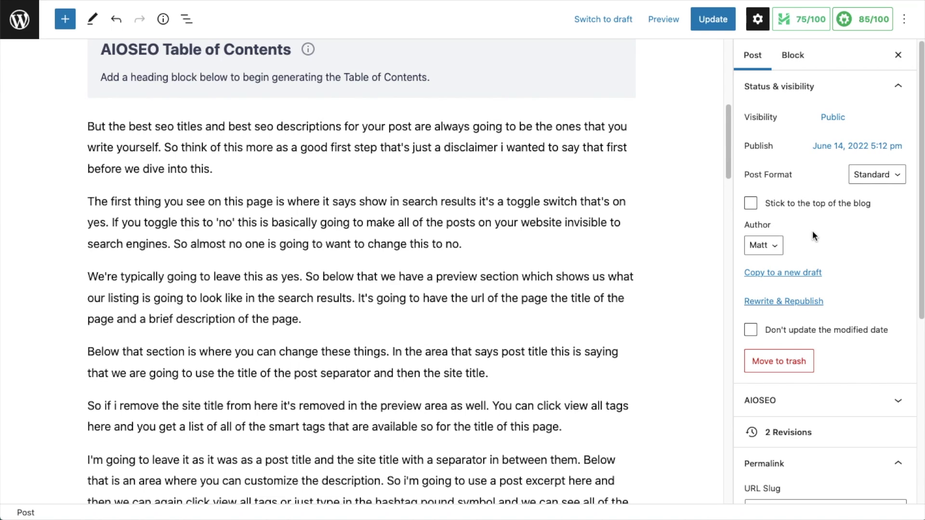
pyautogui.scroll(-4, 584, 225)
pyautogui.scroll(-5, 585, 226)
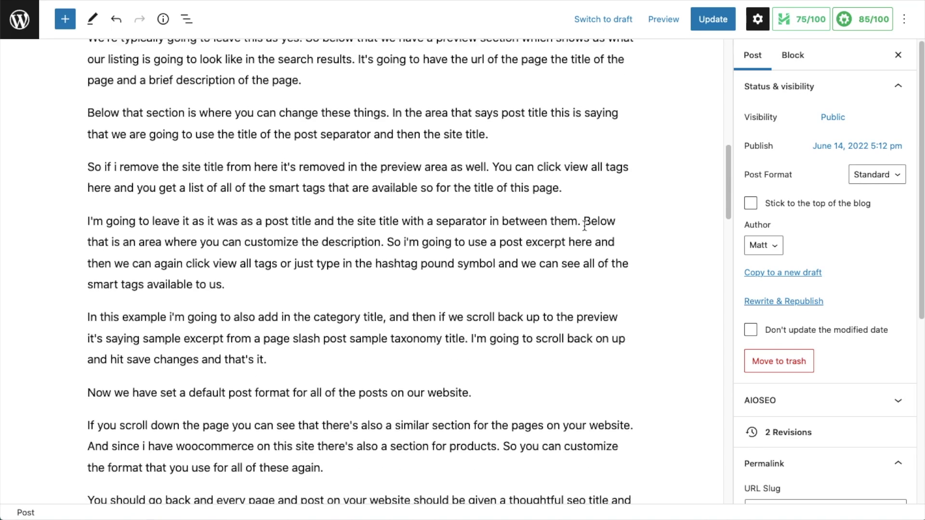
pyautogui.scroll(-4, 584, 225)
pyautogui.scroll(-6, 584, 226)
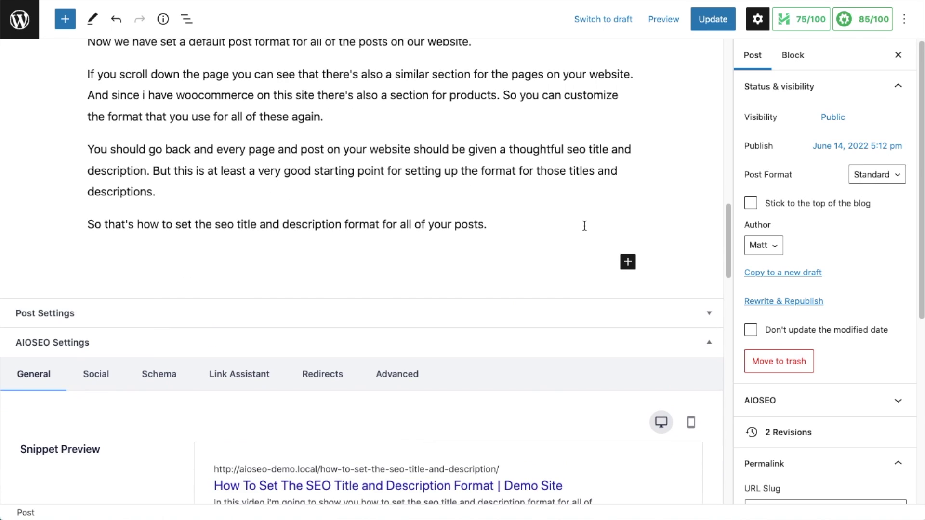
pyautogui.scroll(-1, 585, 225)
pyautogui.scroll(-2, 585, 225)
pyautogui.scroll(-2, 584, 226)
pyautogui.scroll(-1, 585, 226)
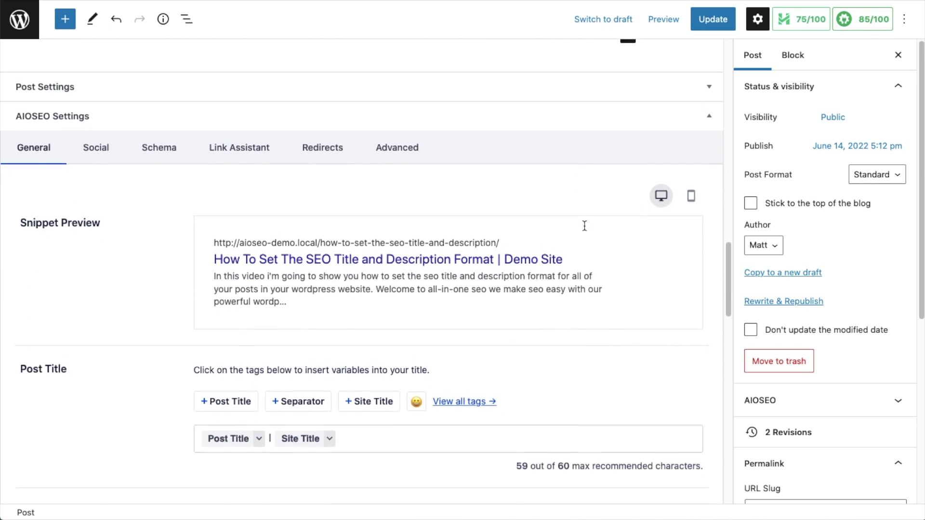
pyautogui.scroll(-1, 584, 225)
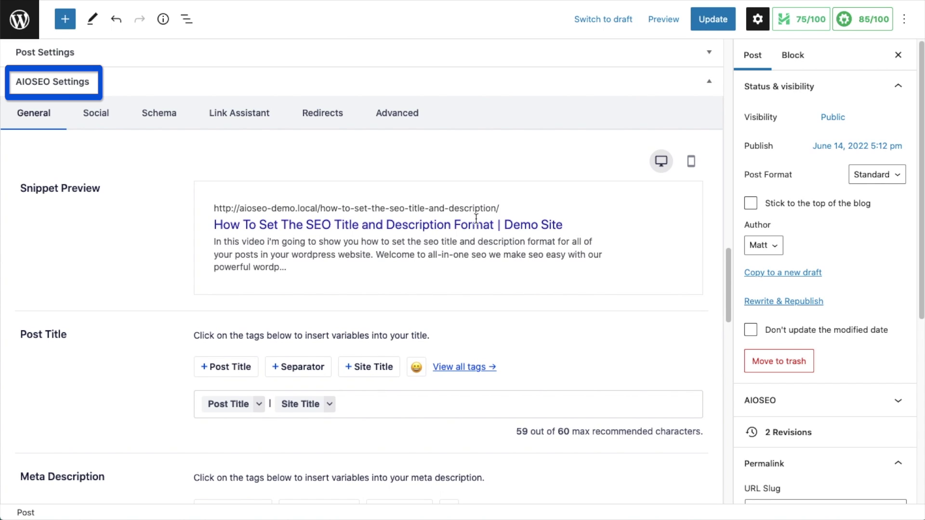
pyautogui.click(167, 121)
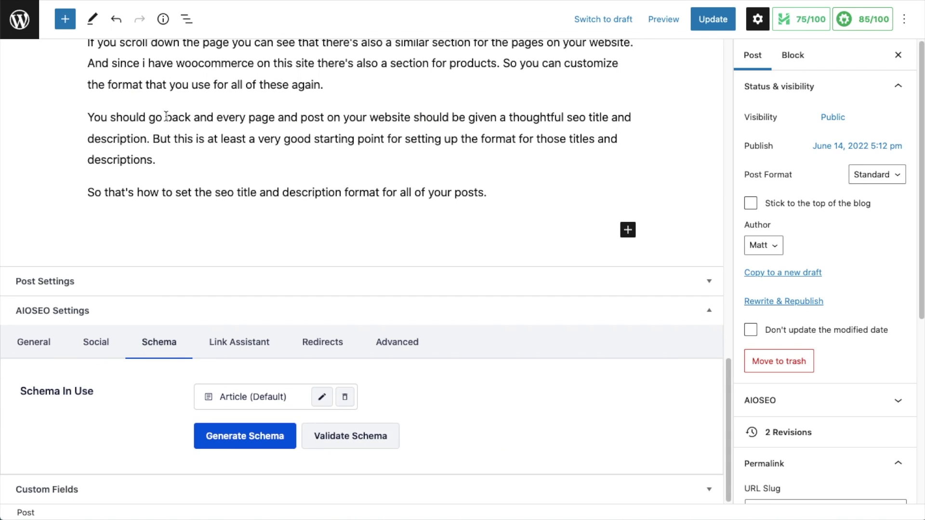
pyautogui.click(245, 444)
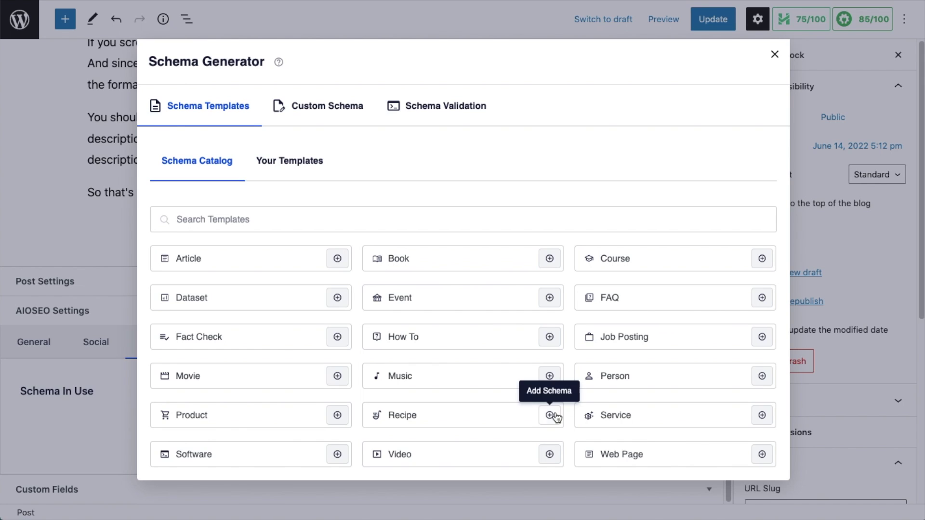
# Add the Recipe schema from the Schema Catalog and browse down its recipe form
pyautogui.click(550, 417)
pyautogui.scroll(-1, 397, 268)
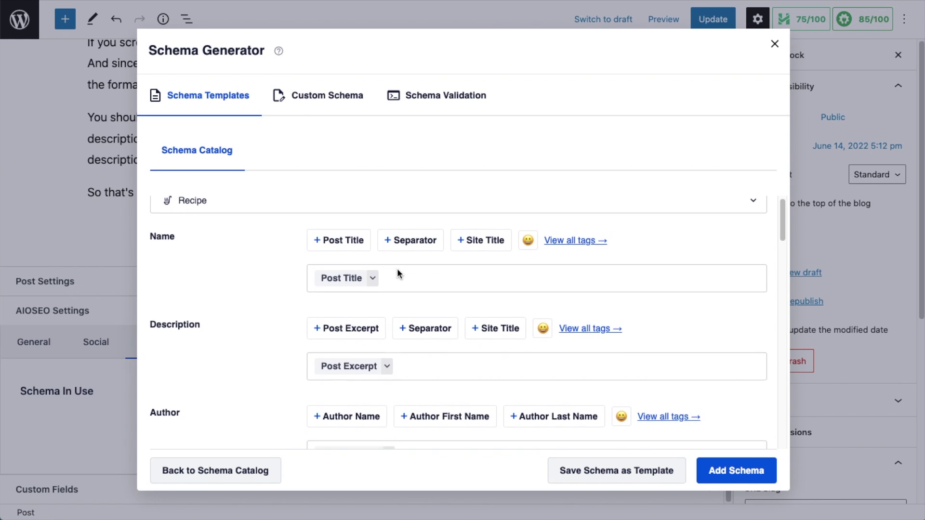
pyautogui.scroll(-1, 397, 268)
pyautogui.scroll(-3, 397, 268)
pyautogui.scroll(-2, 397, 268)
pyautogui.scroll(-1, 397, 268)
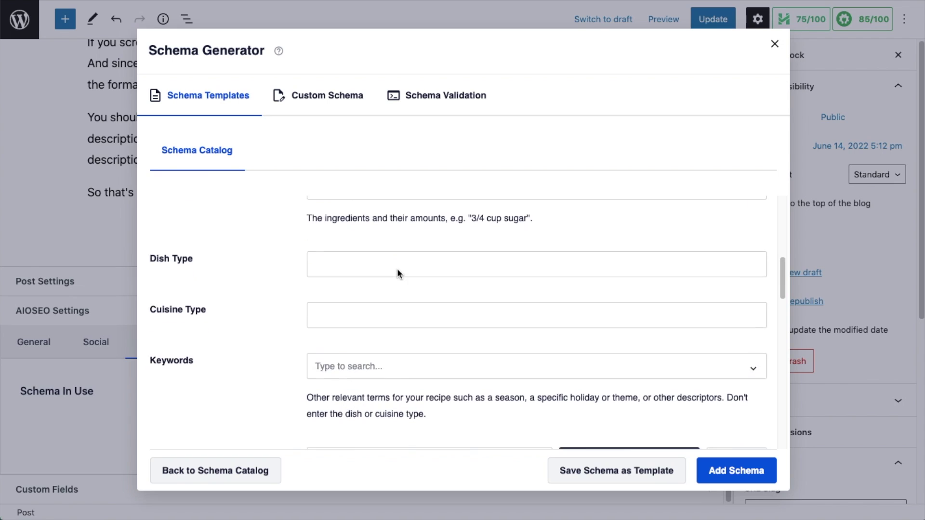
pyautogui.scroll(-2, 397, 268)
pyautogui.scroll(-2, 397, 267)
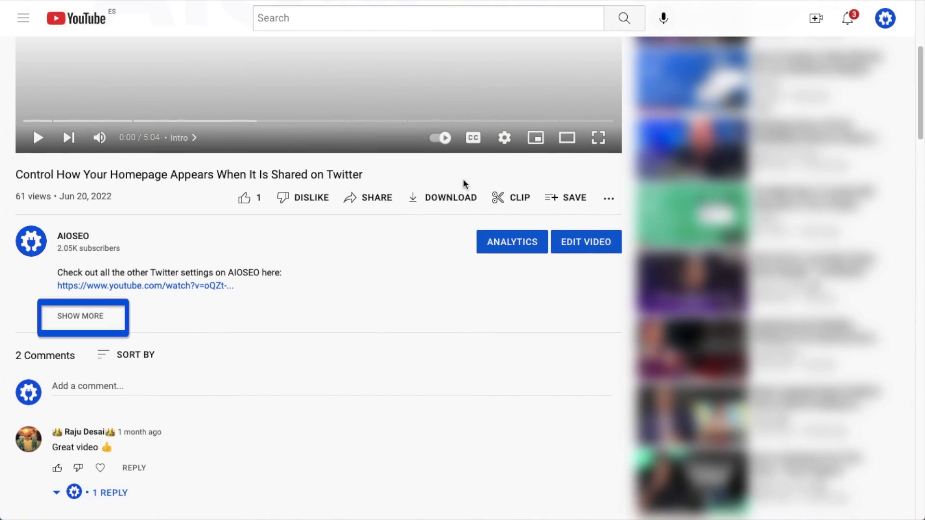
# Expand the video description and follow the aioseo.com link under 'Grab Your Copy'
pyautogui.click(94, 318)
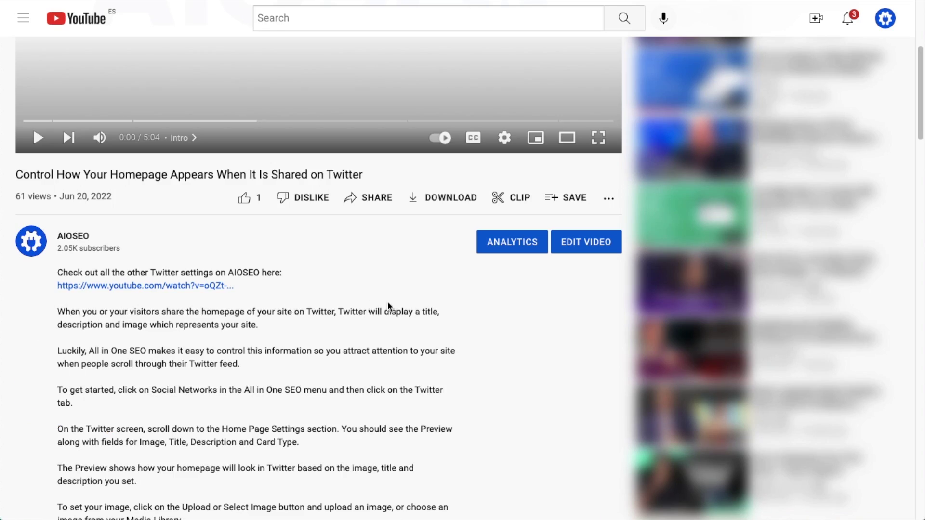
pyautogui.scroll(-6, 514, 302)
pyautogui.scroll(-6, 514, 308)
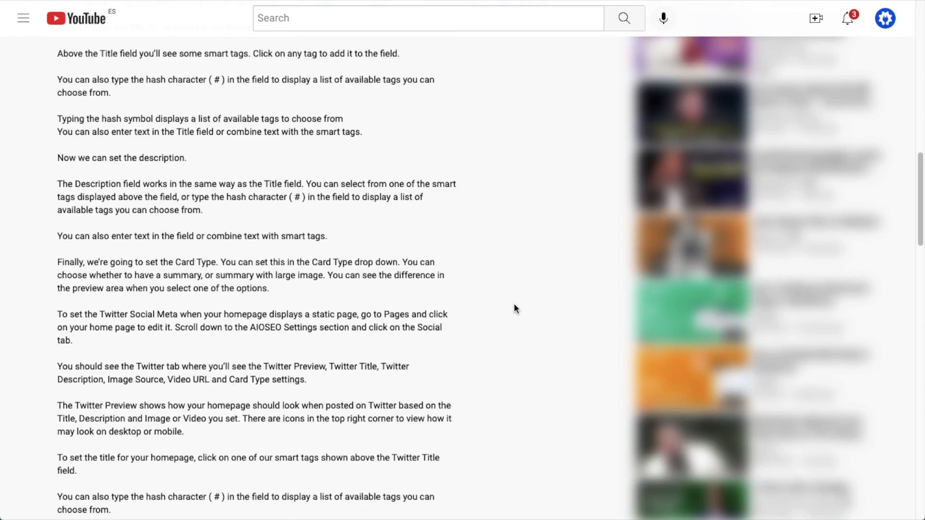
pyautogui.scroll(-10, 514, 308)
pyautogui.scroll(-2, 514, 309)
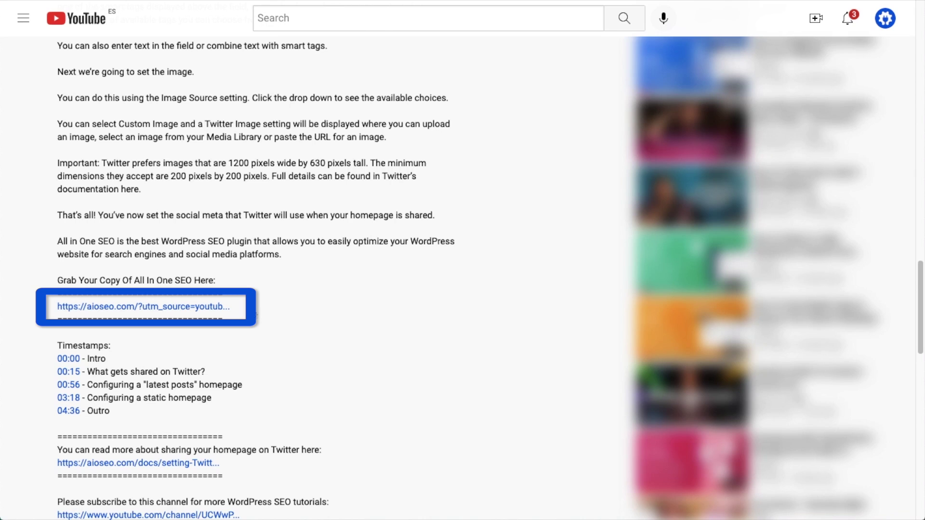
pyautogui.click(174, 309)
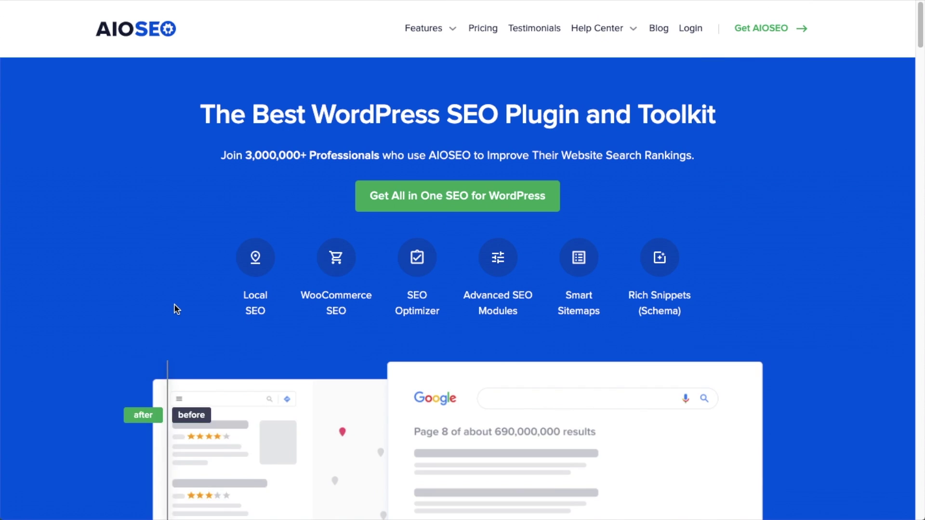